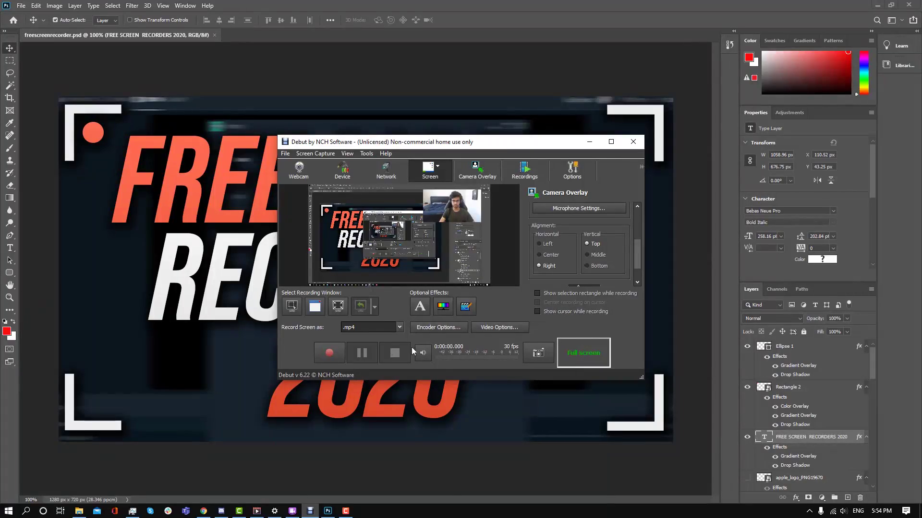
Start a Debut recording, pause FlashBack playback, and set FlashBack to record the full screen.
click(336, 350)
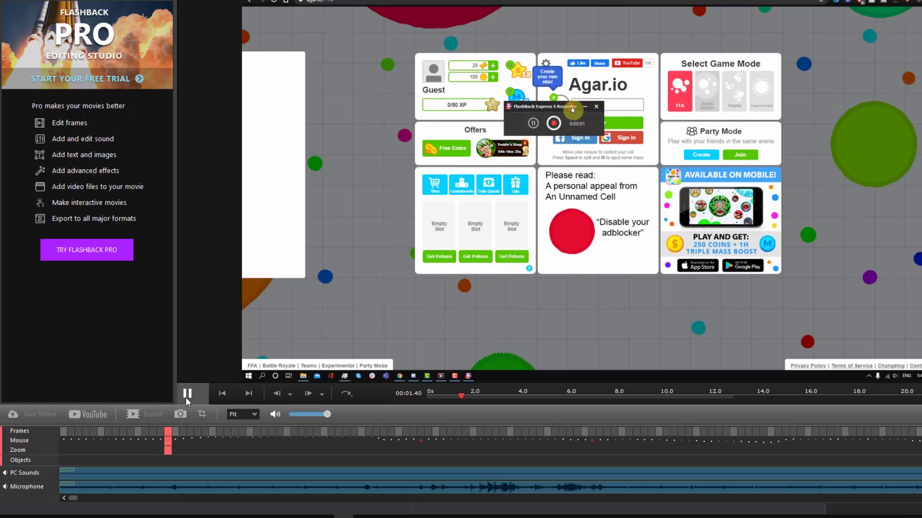
click(187, 394)
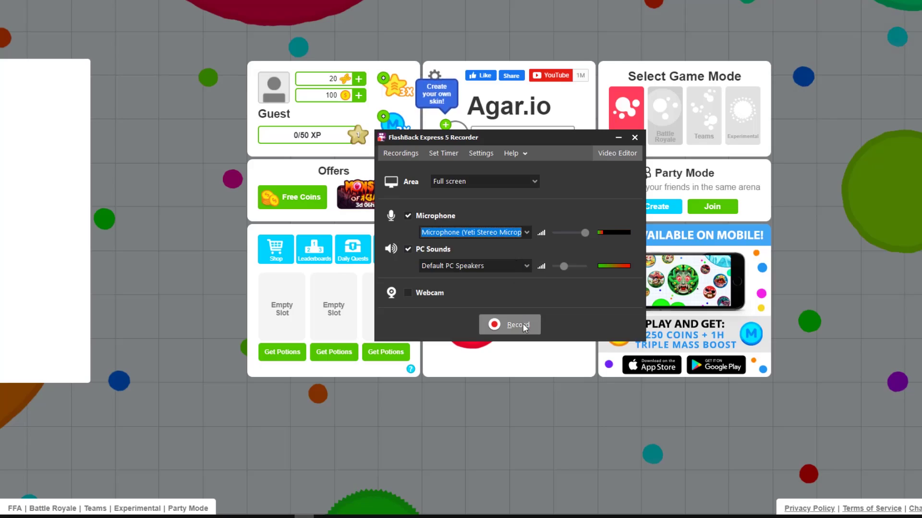
click(519, 324)
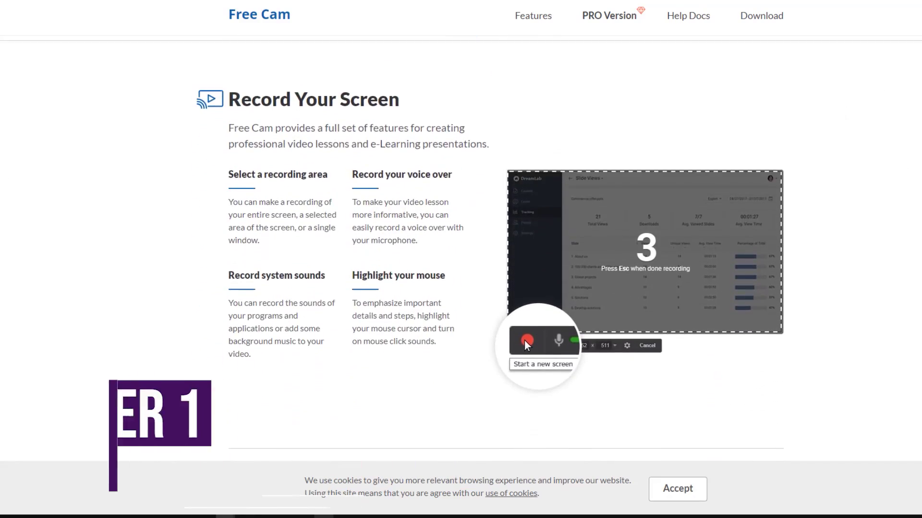
Scroll the Free Cam website down to the Fine-tune Your Videos section.
scroll(461, 274, down, 8)
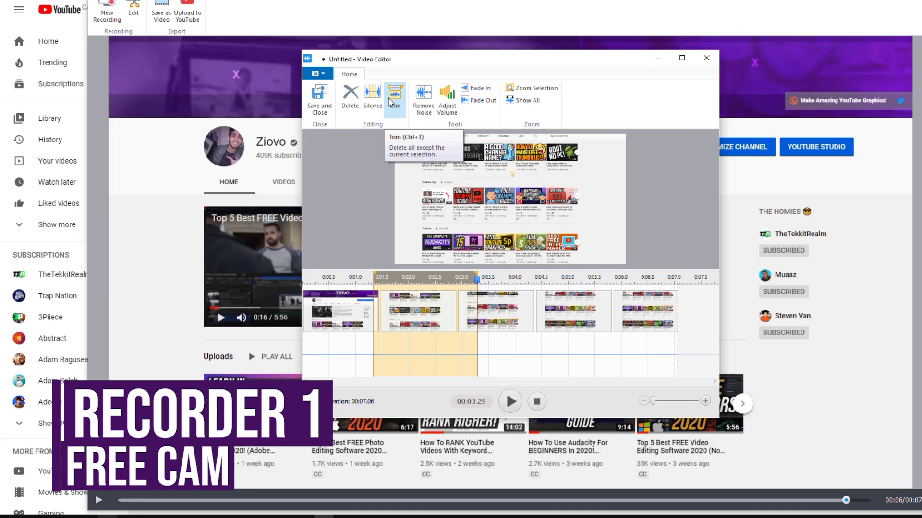
Start a new Free Cam recording, resize the capture frame to 1588x894, and open the gear settings.
click(393, 99)
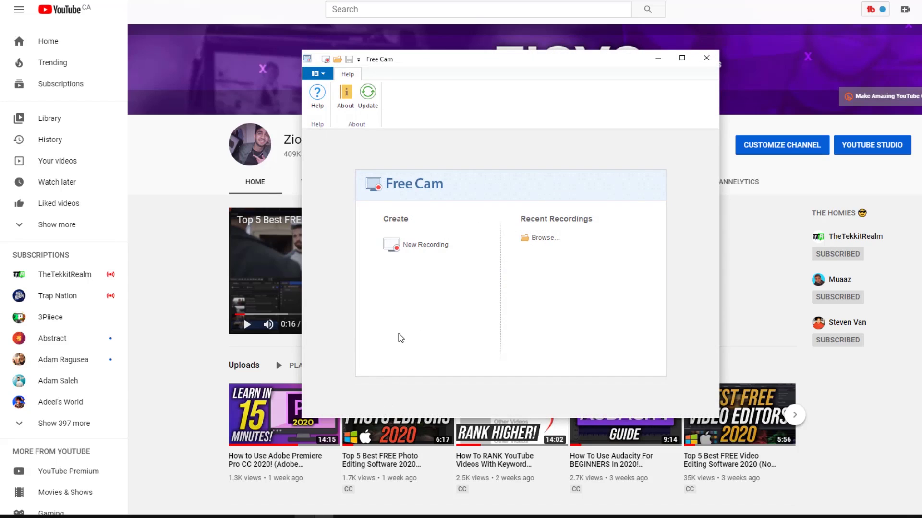
click(399, 245)
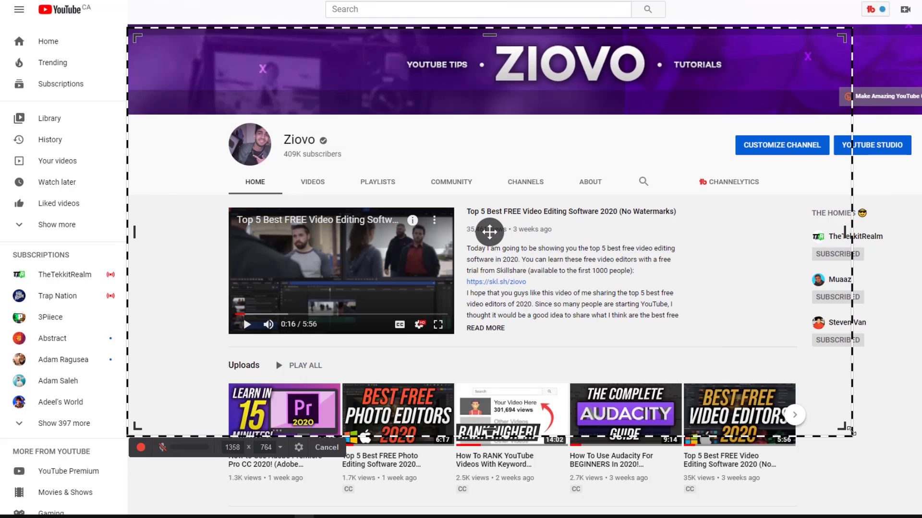
drag(851, 431, 921, 504)
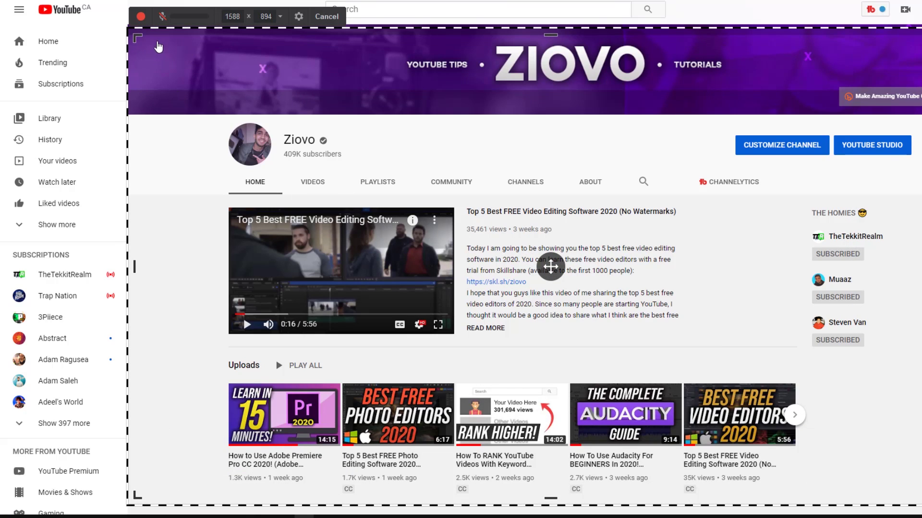
click(299, 17)
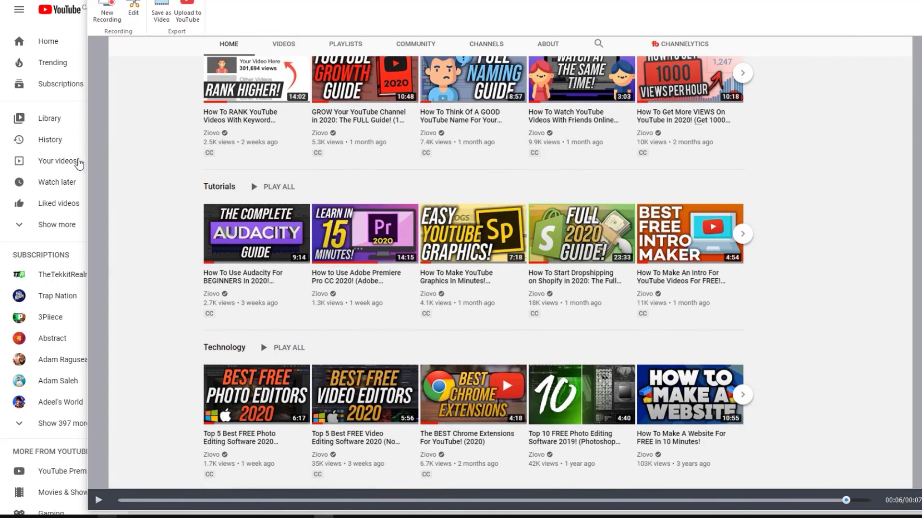
Open the clip in the editor, record the YouTube page while scrolling, and choose Save as Video.
click(133, 9)
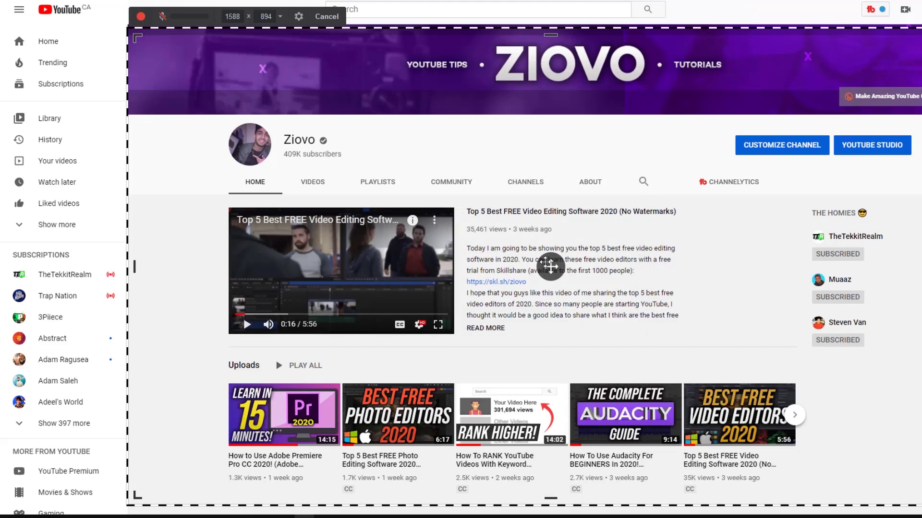
click(140, 17)
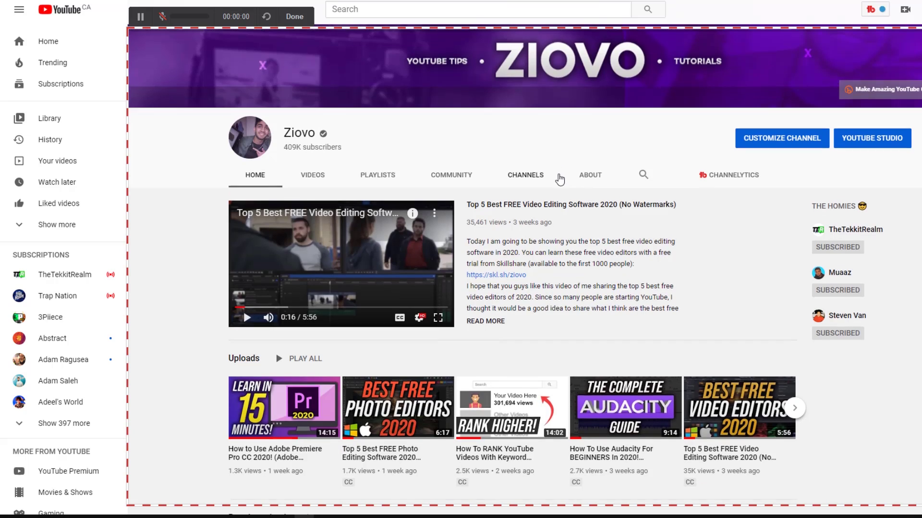
scroll(557, 178, down, 6)
scroll(559, 179, down, 7)
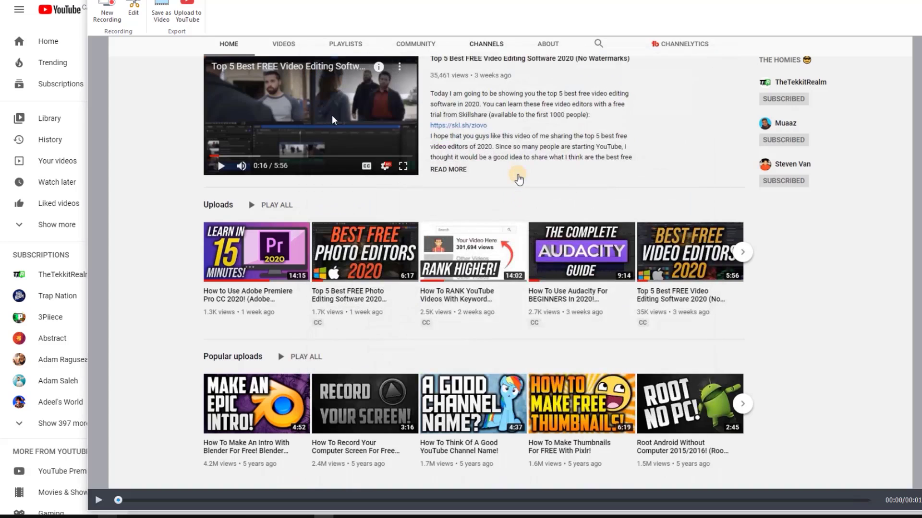
click(160, 15)
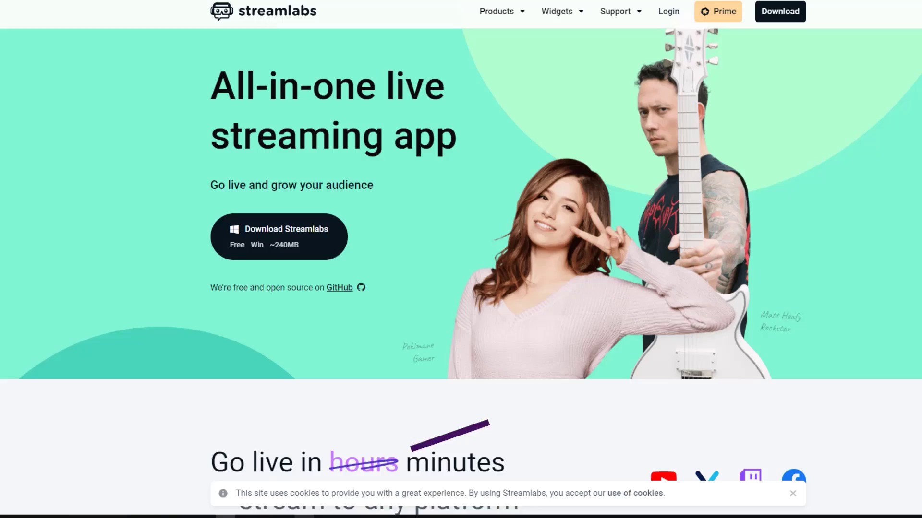
Scroll the Streamlabs homepage down past the Go live in minutes section.
scroll(461, 271, down, 4)
scroll(461, 271, down, 5)
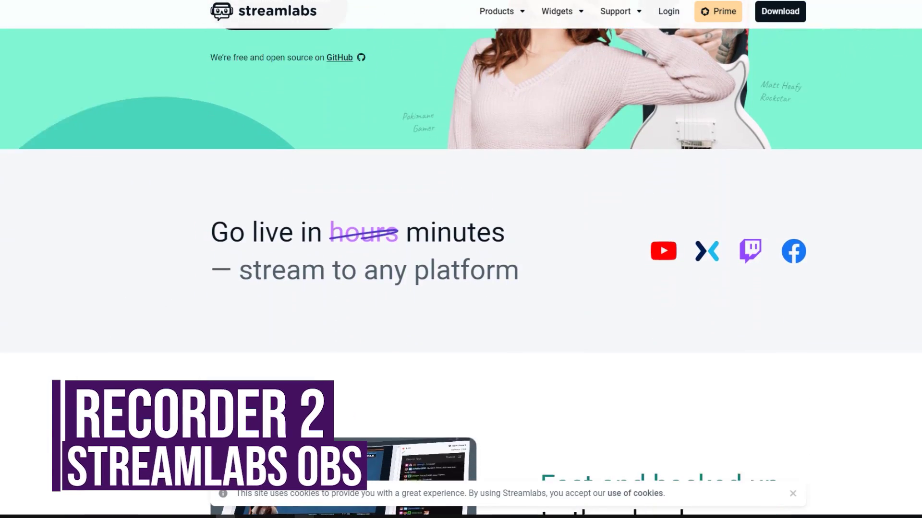
scroll(461, 271, down, 2)
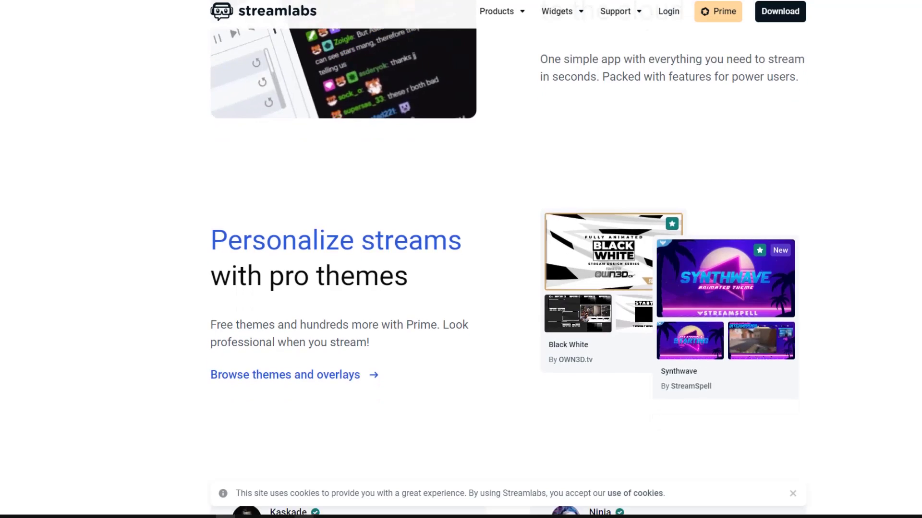
scroll(461, 259, down, 5)
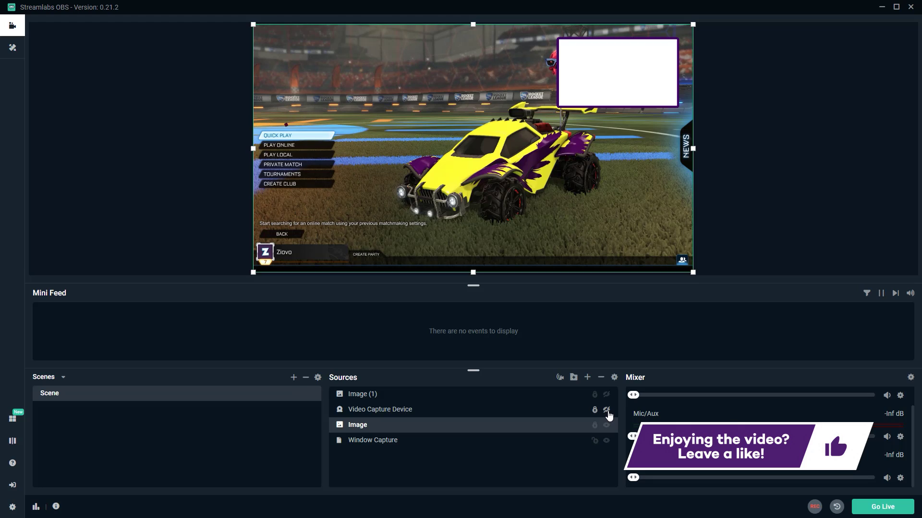
Show the Video Capture Device webcam in the scene, then browse the Stream, Output and Audio settings.
click(607, 410)
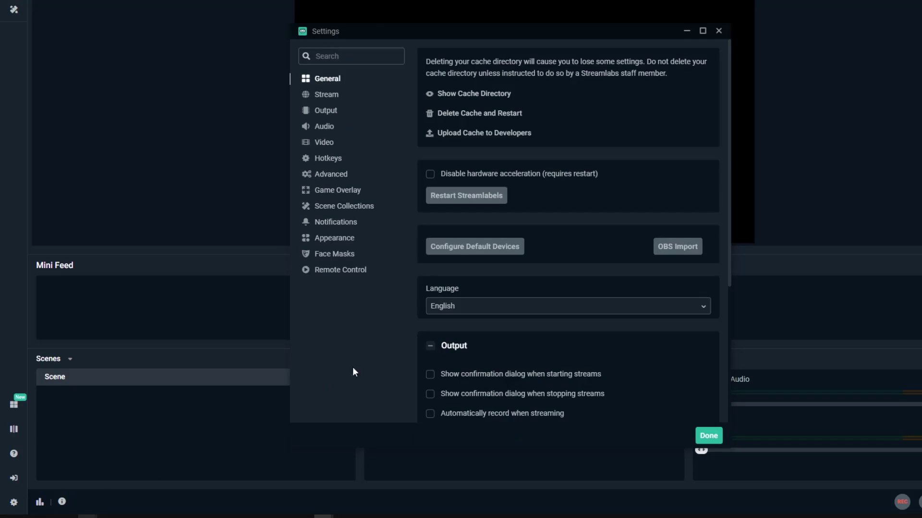
click(326, 96)
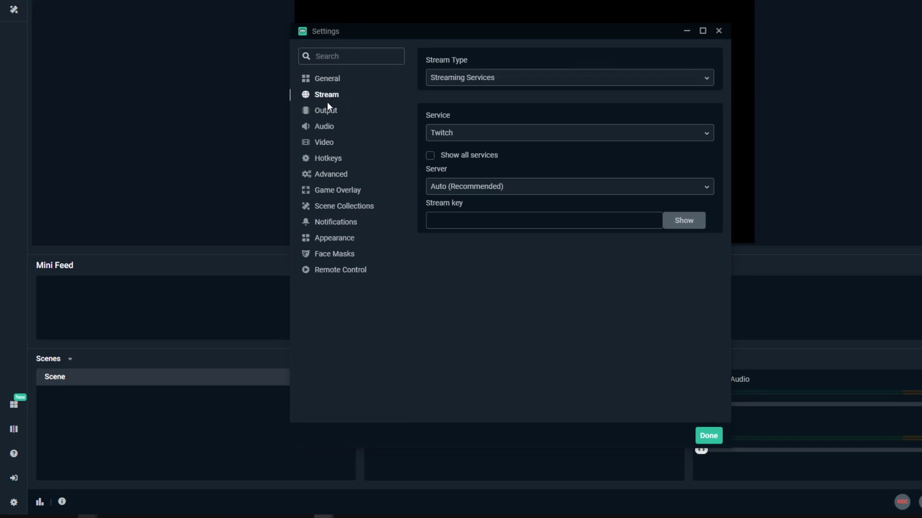
click(330, 113)
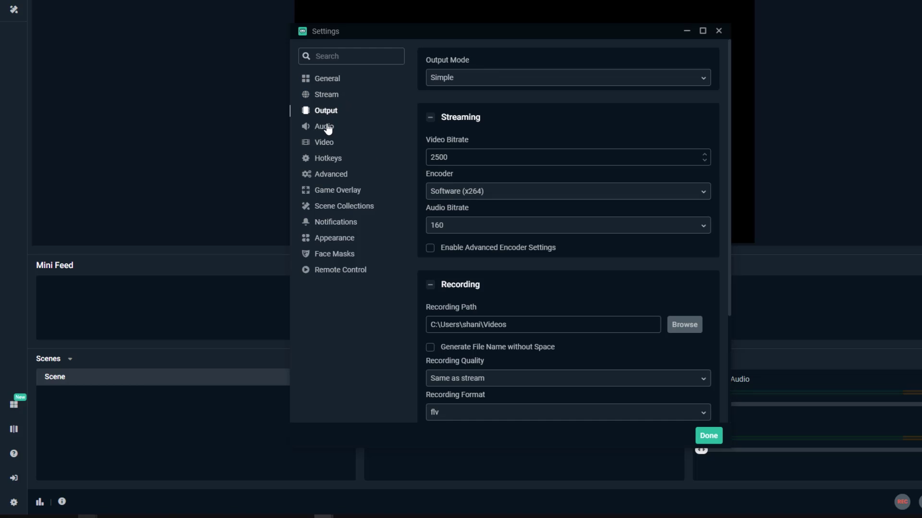
scroll(514, 191, down, 5)
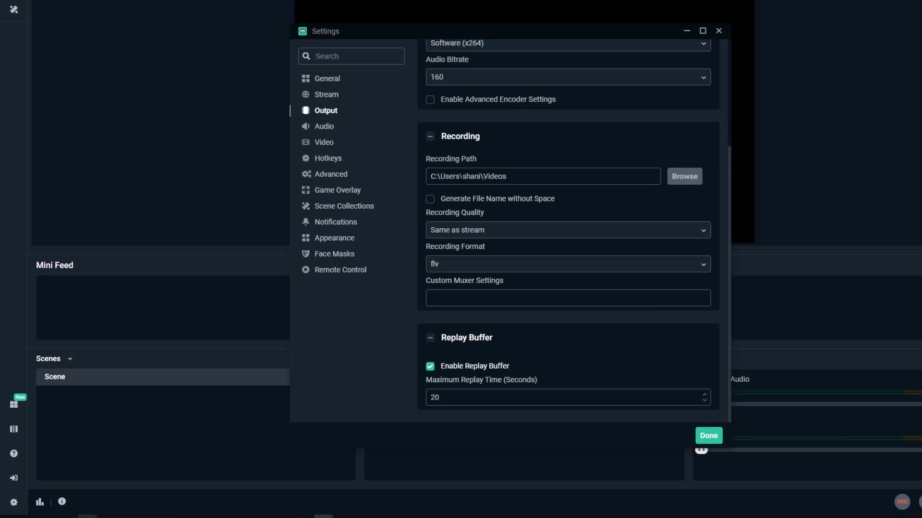
click(325, 128)
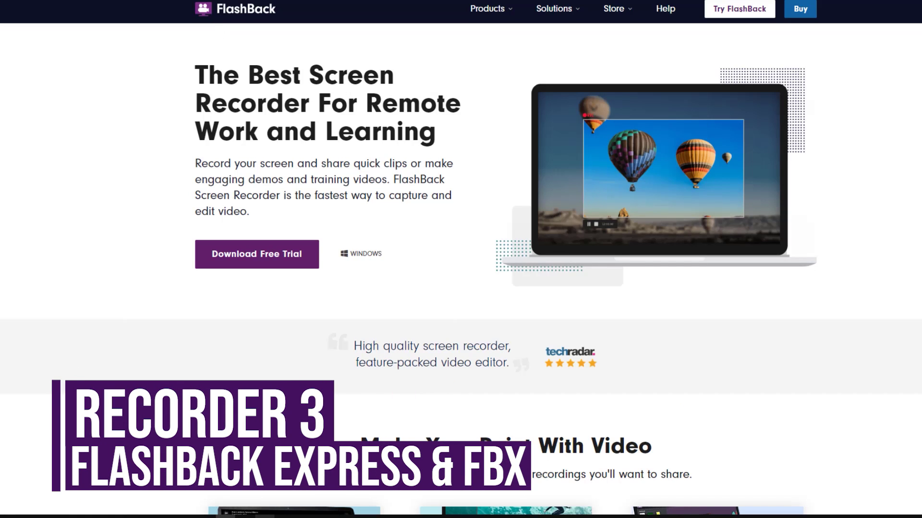
Scroll the FlashBack homepage down to the A Screen Recorder For Everyone list.
scroll(461, 269, down, 5)
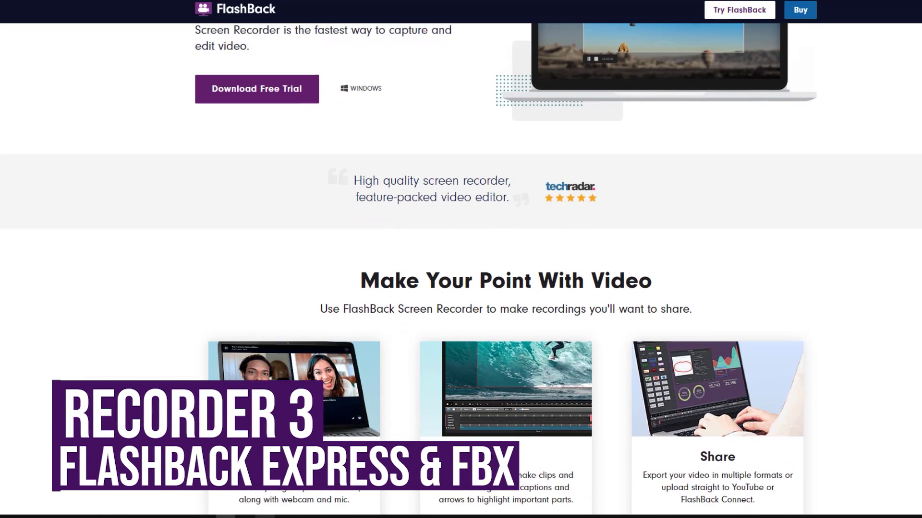
scroll(461, 269, down, 5)
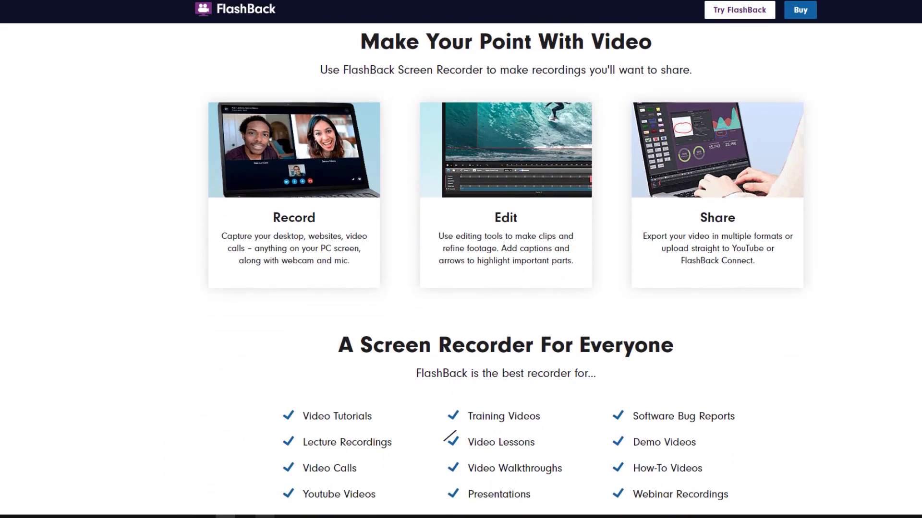
scroll(461, 269, down, 3)
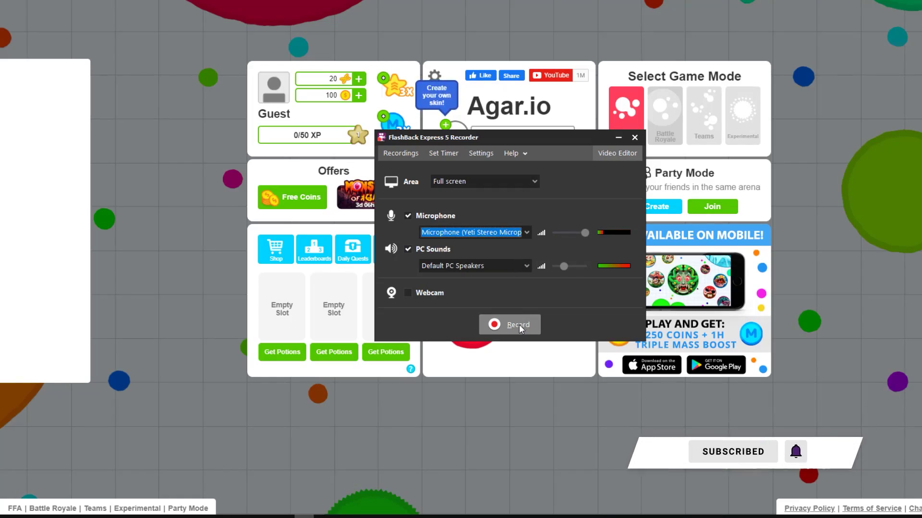
Record the Agar.io page full screen in FlashBack, then play and pause it in the editor.
click(519, 324)
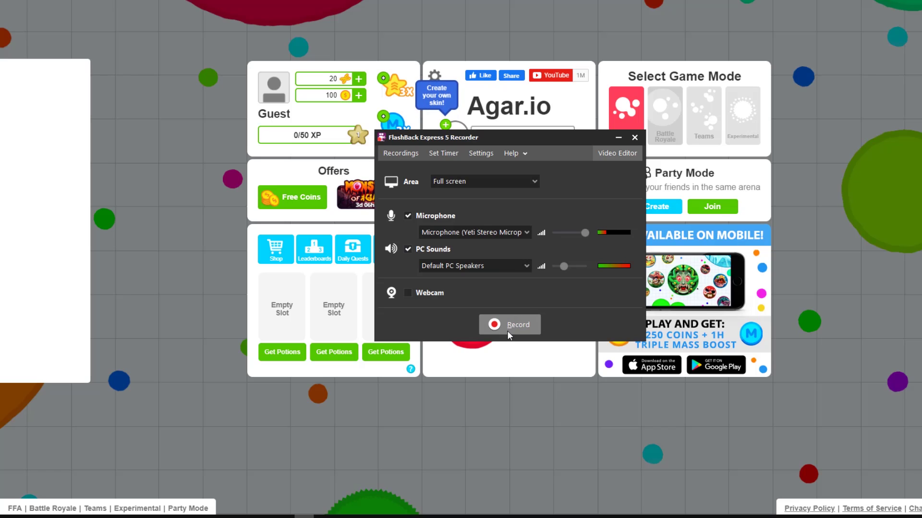
click(511, 321)
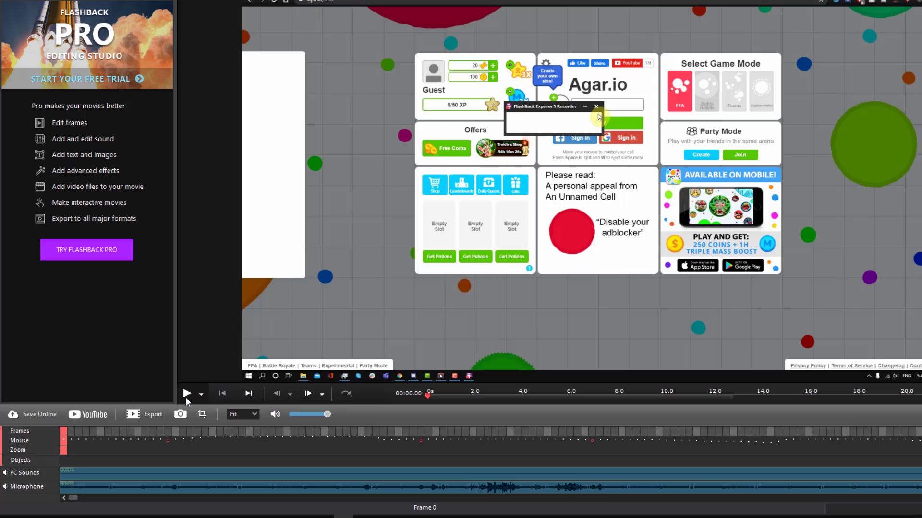
click(185, 397)
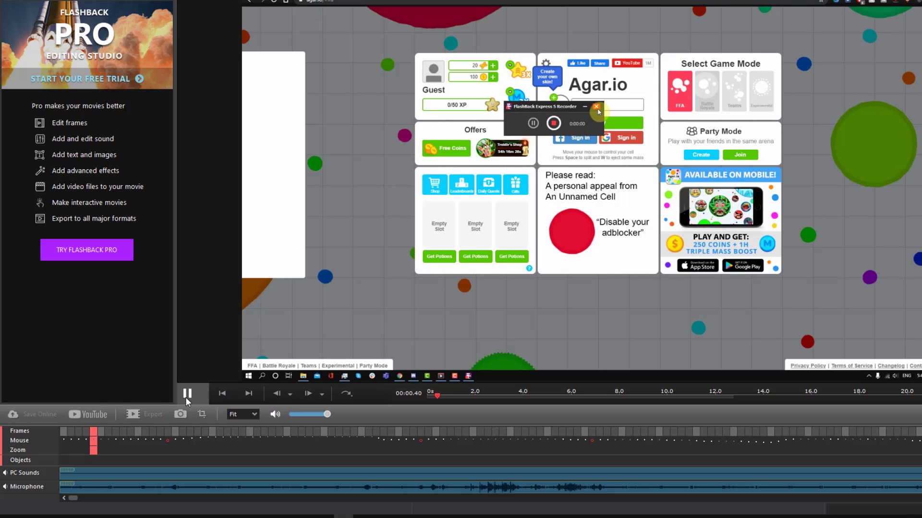
key(space)
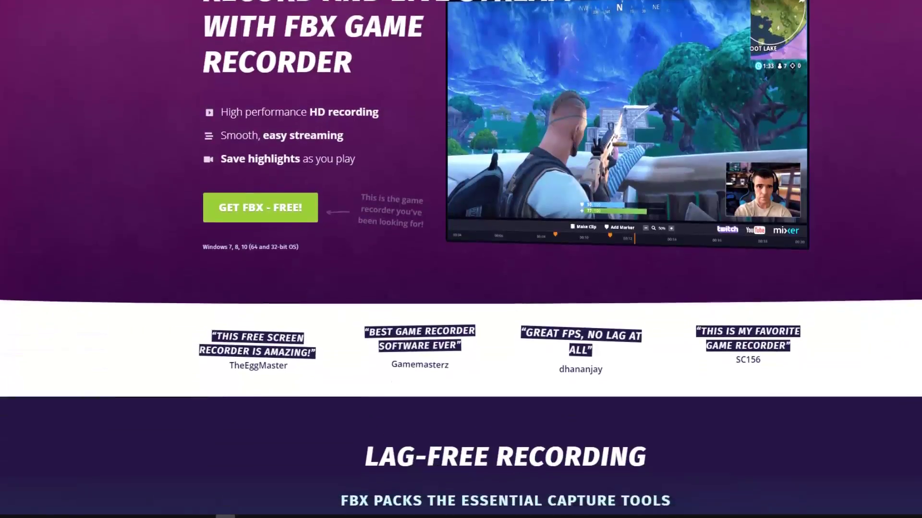
Scroll the FBX site, then play back the just-made recording in the FlashBack editor.
scroll(461, 259, down, 5)
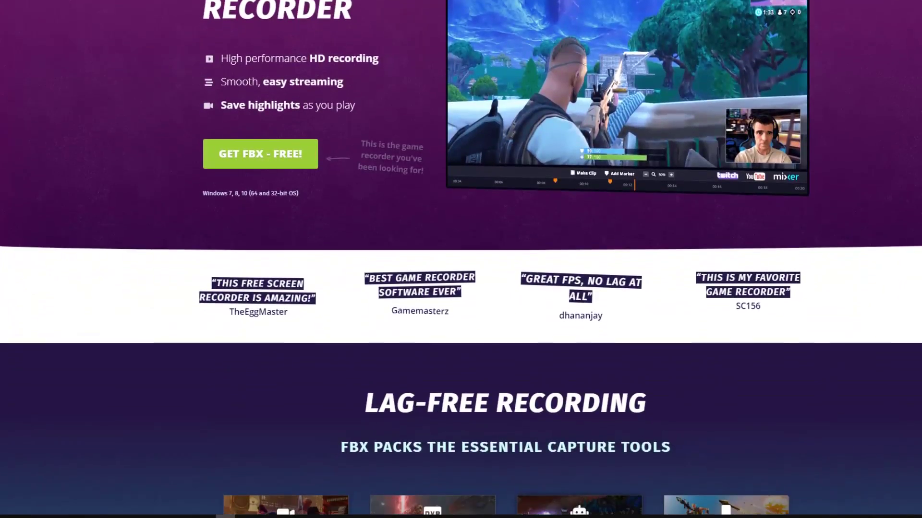
scroll(461, 259, down, 3)
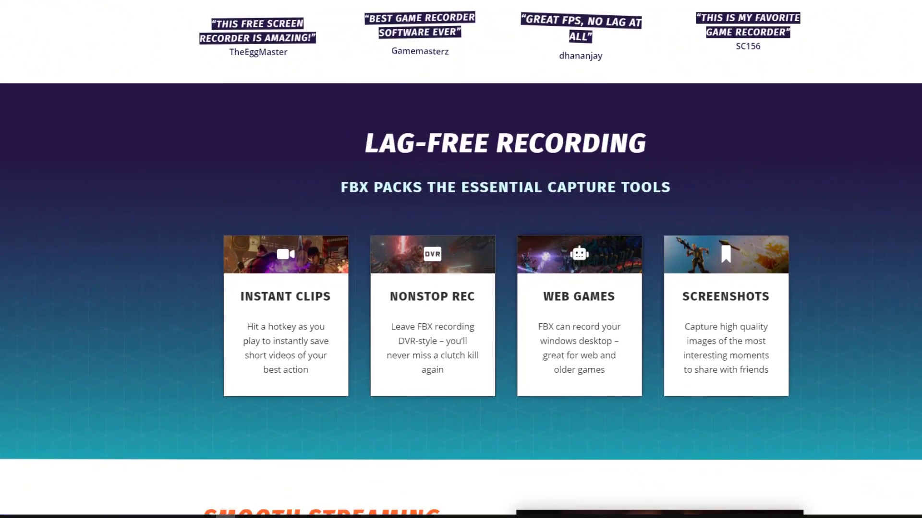
scroll(461, 259, down, 5)
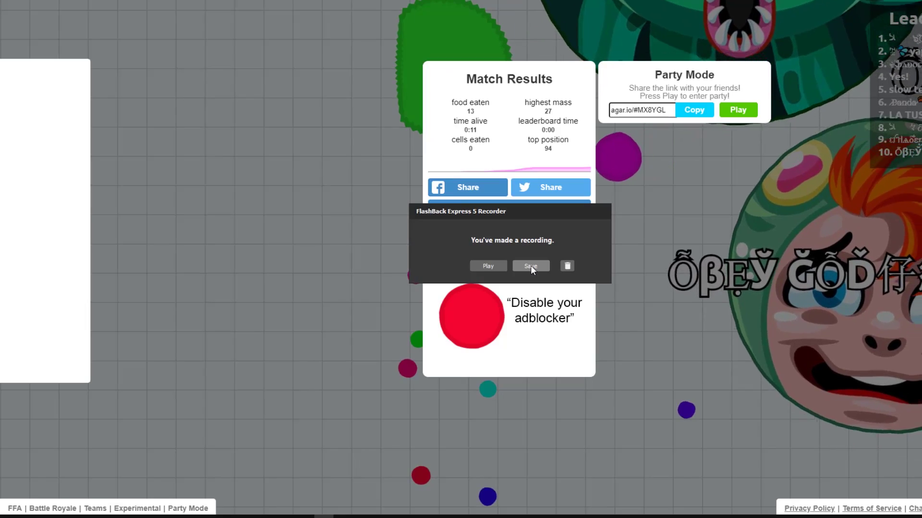
click(488, 267)
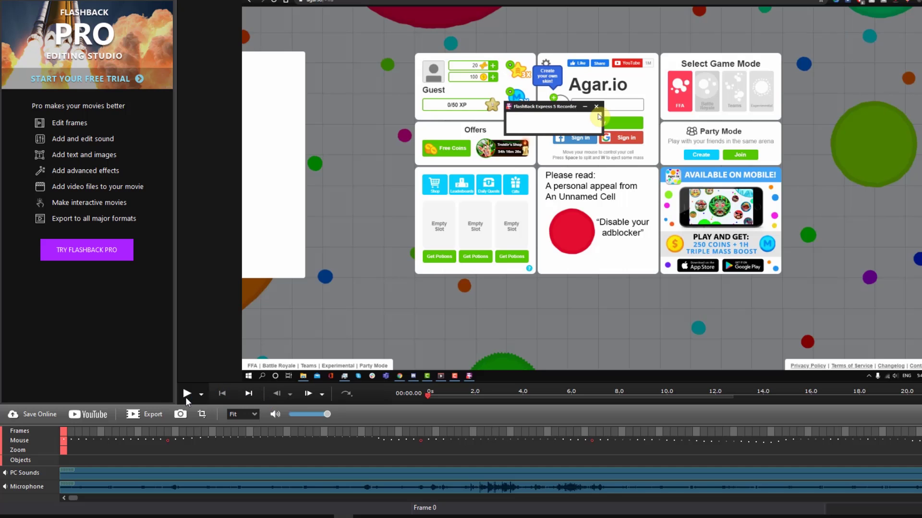
click(185, 396)
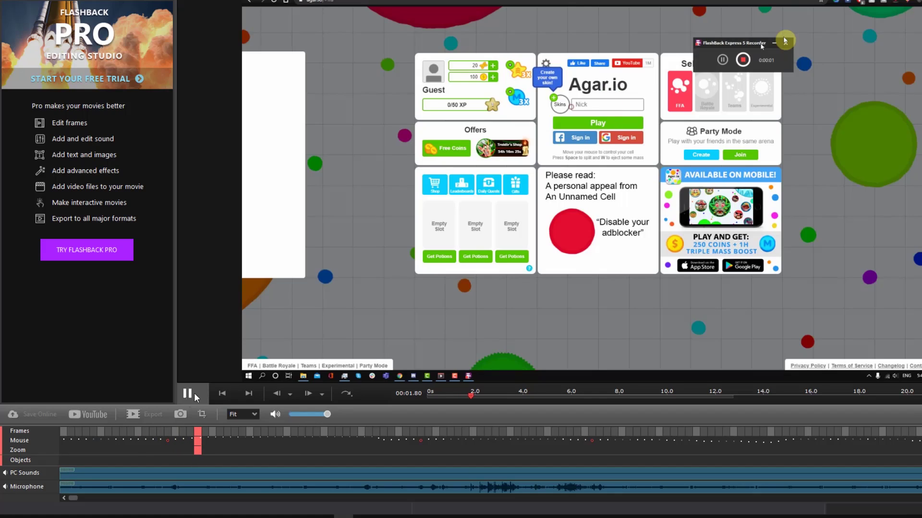
Pause the recording's playback and scroll the FlashBack homepage to the Record, Edit and Share cards.
click(194, 393)
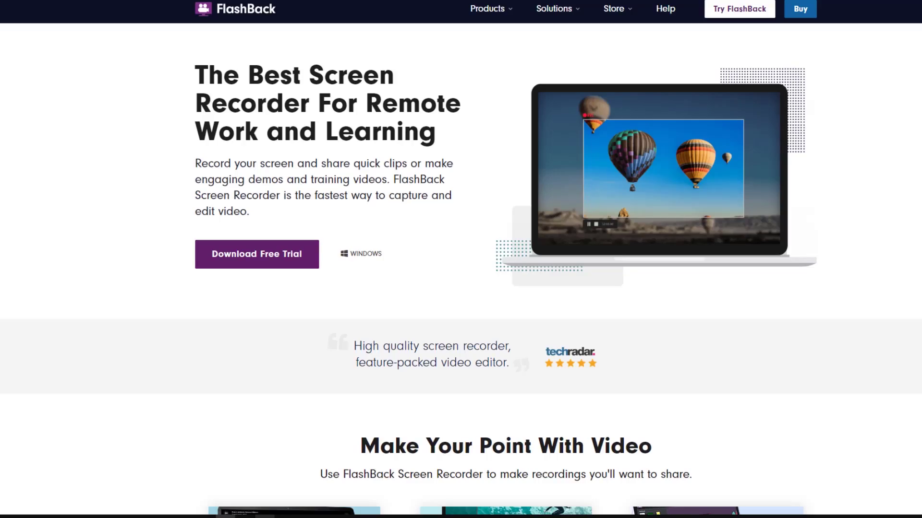
scroll(461, 260, down, 5)
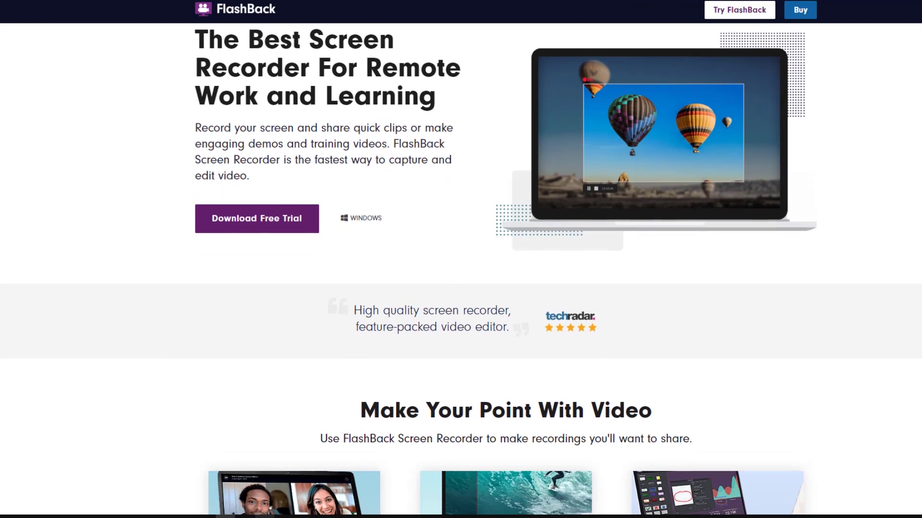
scroll(461, 269, down, 5)
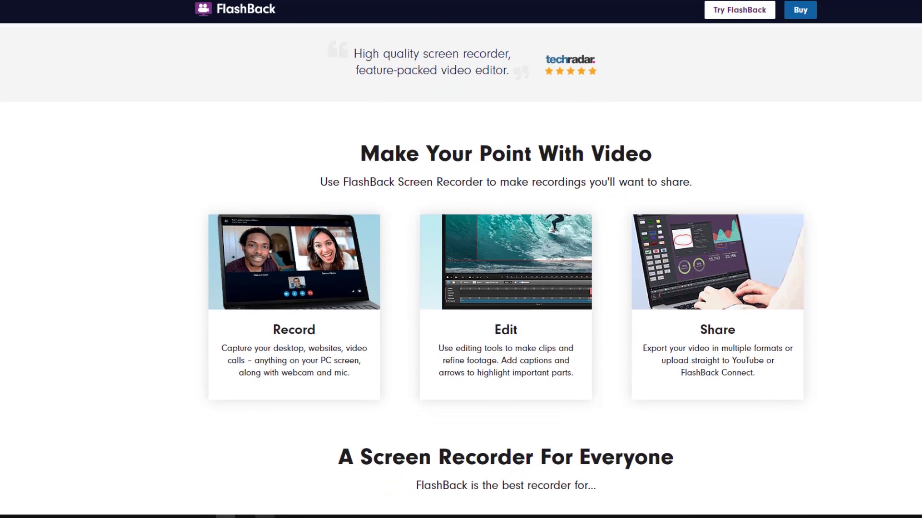
scroll(461, 269, down, 4)
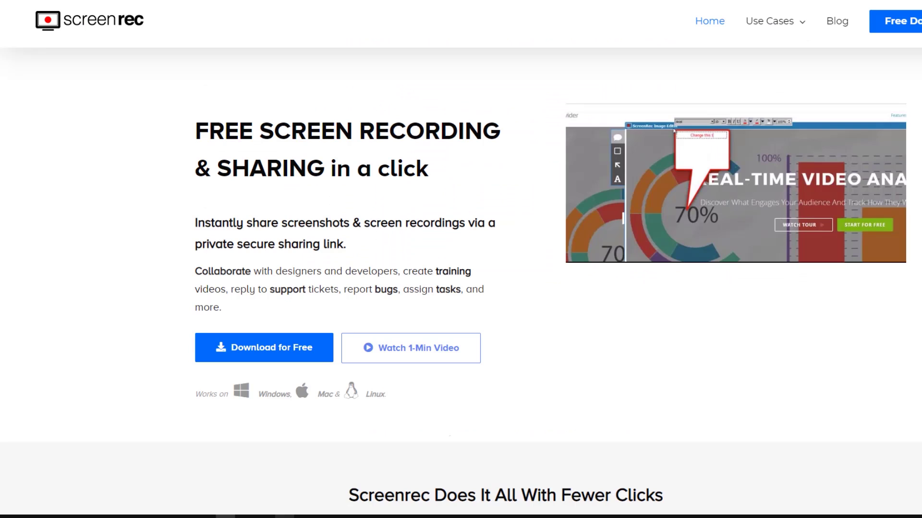
Scroll the ScreenRec homepage past the four feature cards to the dashboard screenshot.
scroll(461, 259, down, 10)
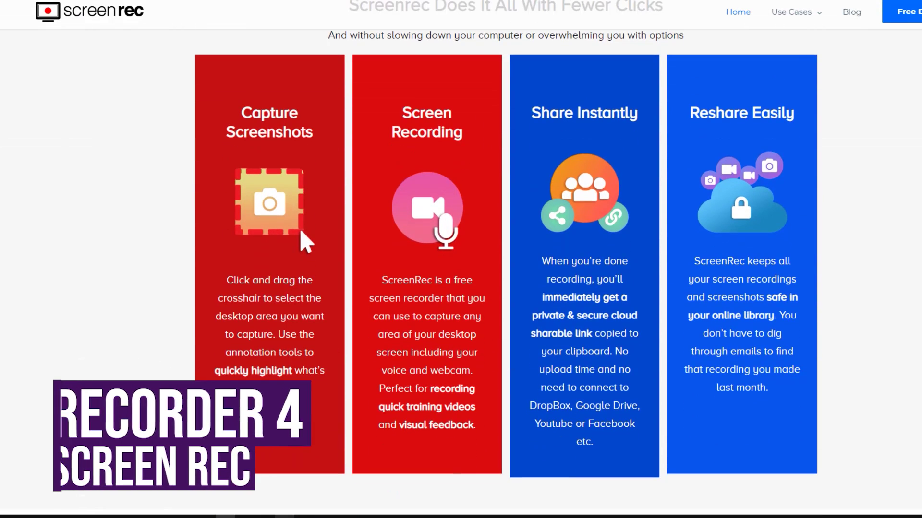
scroll(461, 259, down, 10)
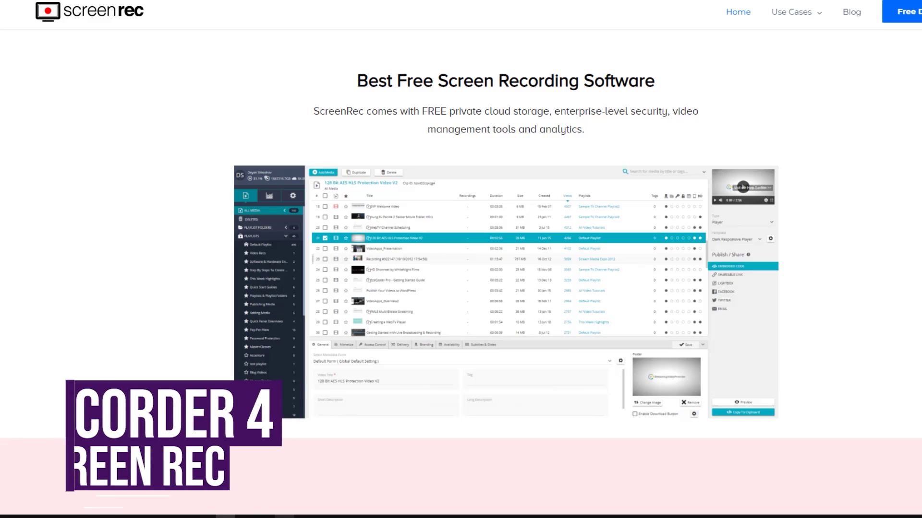
scroll(461, 259, down, 9)
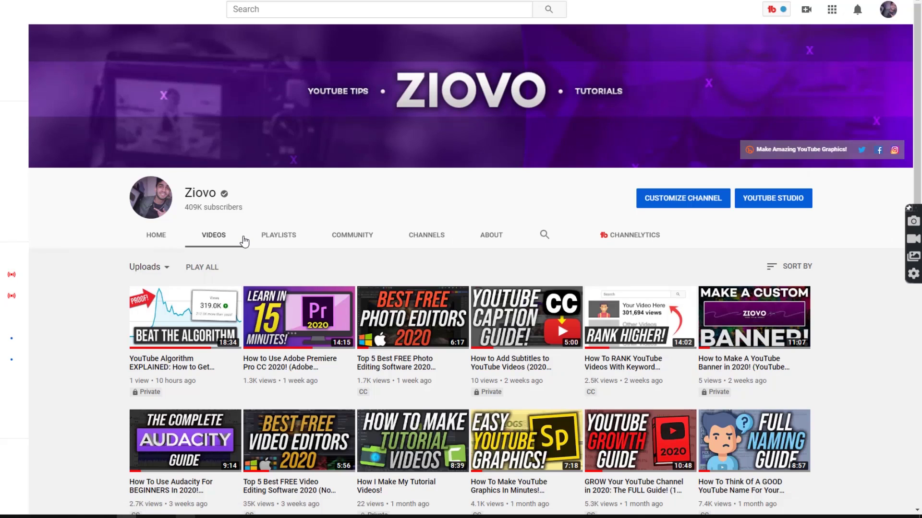
Record a video of a 1620x901 area over the YouTube channel page, scrolling it while capturing.
key(alt+s)
drag(29, 24, 888, 498)
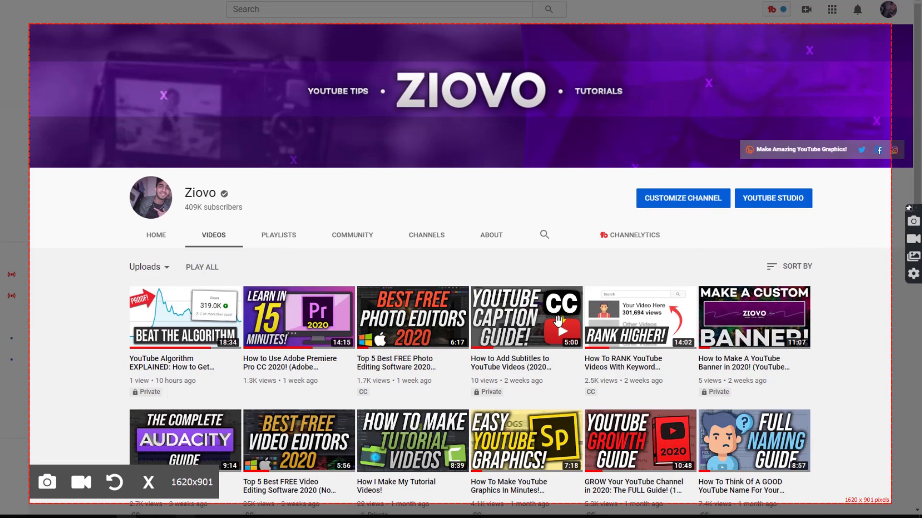
click(81, 482)
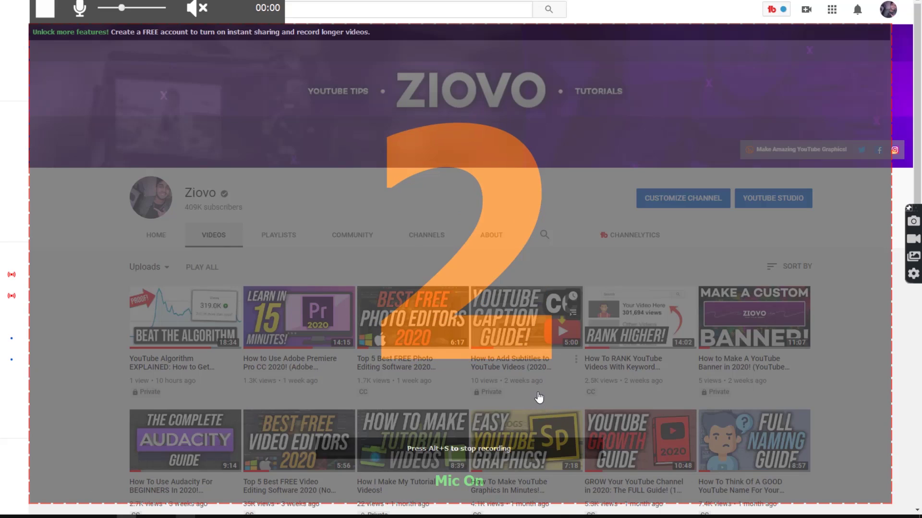
scroll(552, 365, down, 7)
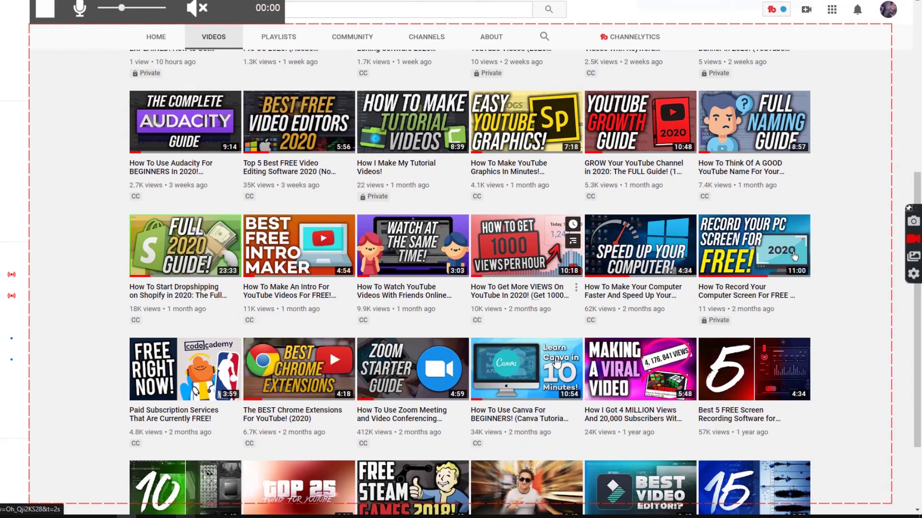
scroll(556, 363, down, 1)
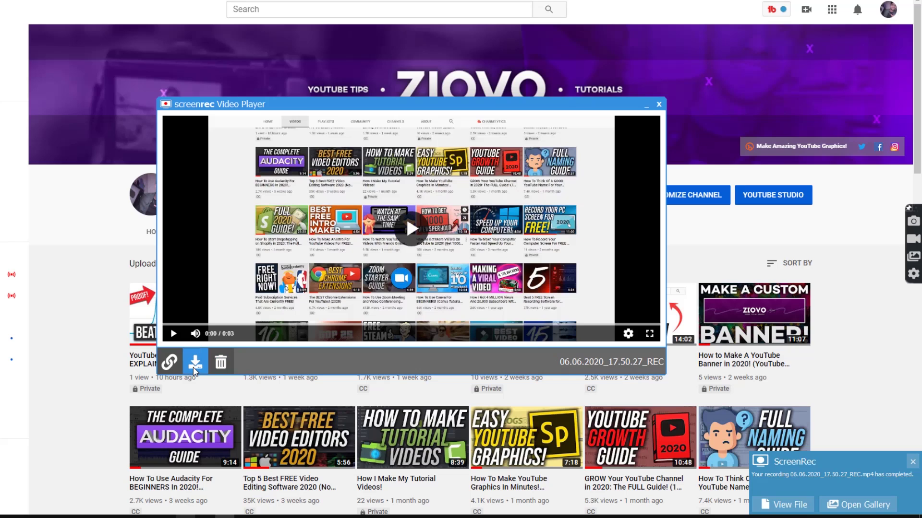
Save the ScreenRec capture to the Videos folder as 'my recording.mp4'.
click(194, 366)
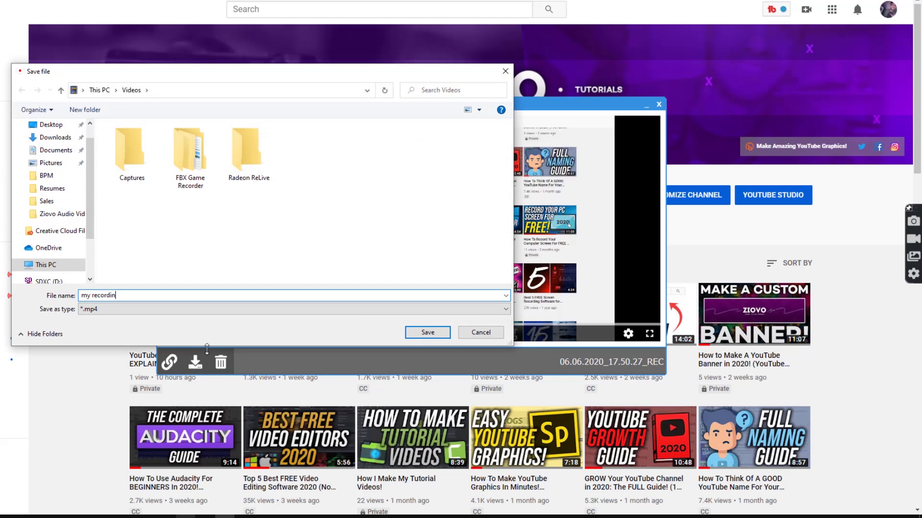
key(Return)
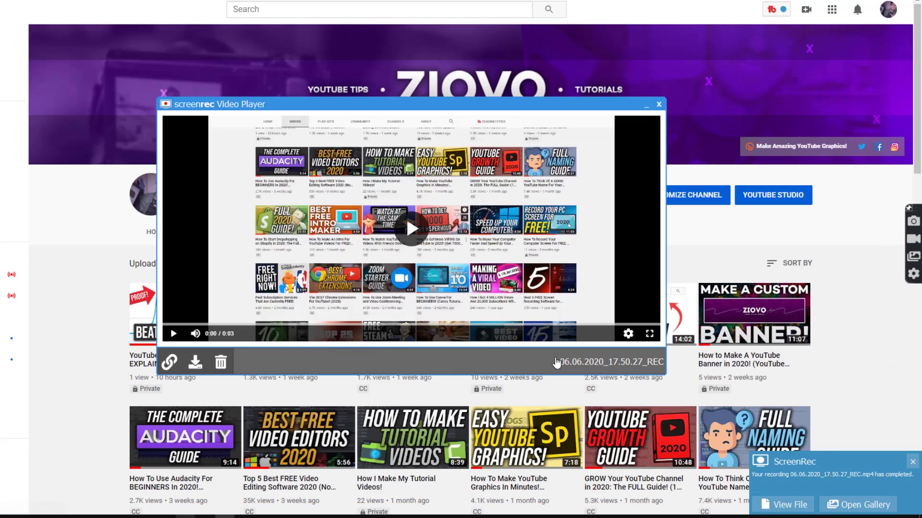
click(195, 362)
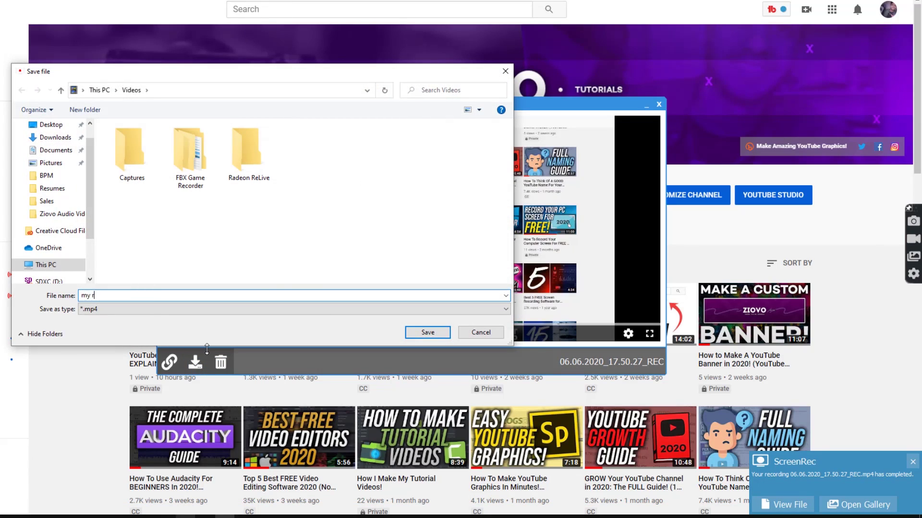
key(Return)
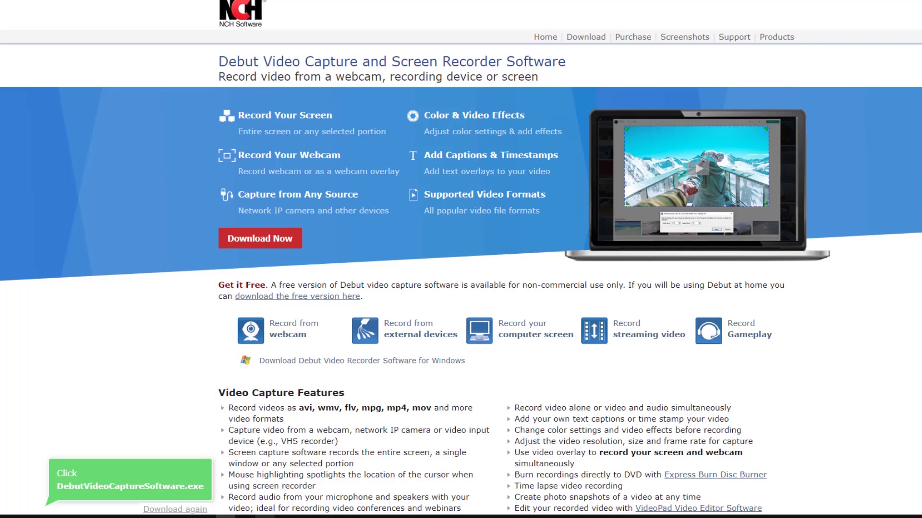
Scroll the Debut Video Capture page from the features list down to Webcam overlay.
scroll(493, 409, down, 5)
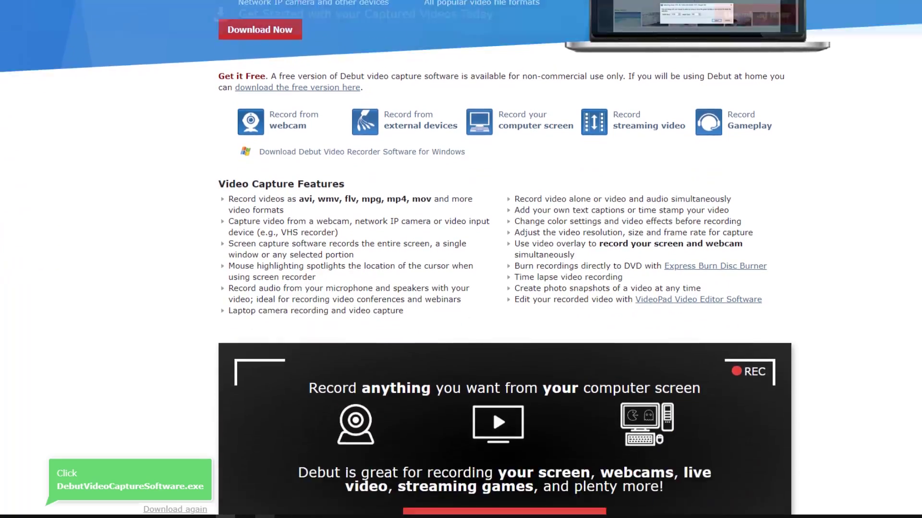
scroll(492, 405, down, 8)
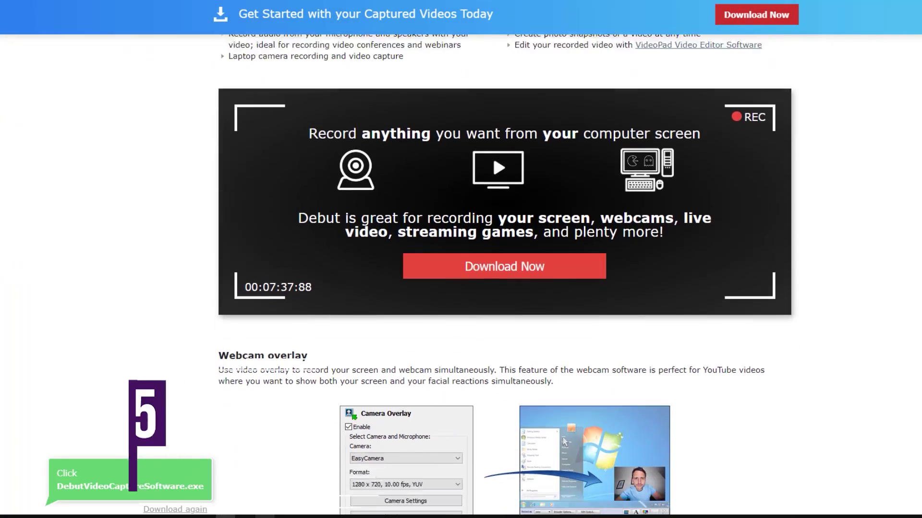
scroll(504, 288, down, 4)
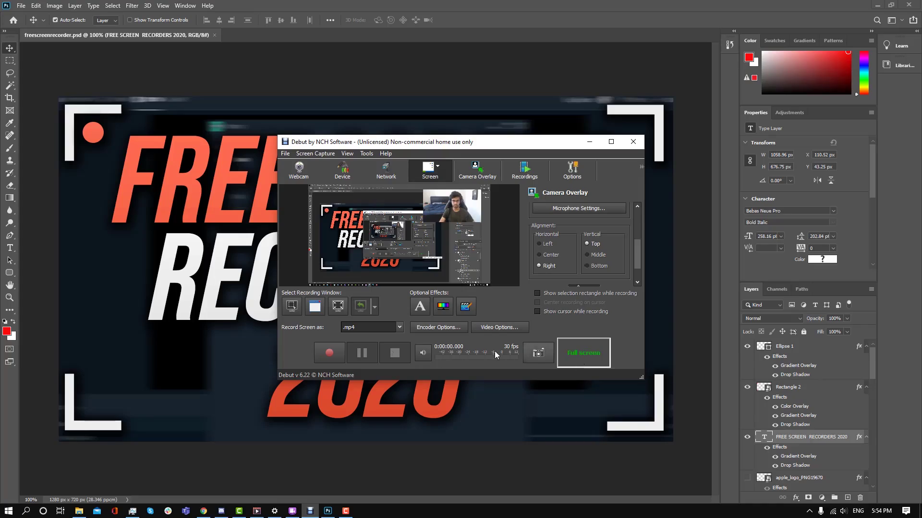
Start a Debut mp4 screen recording, keeping the current capture mode.
click(336, 350)
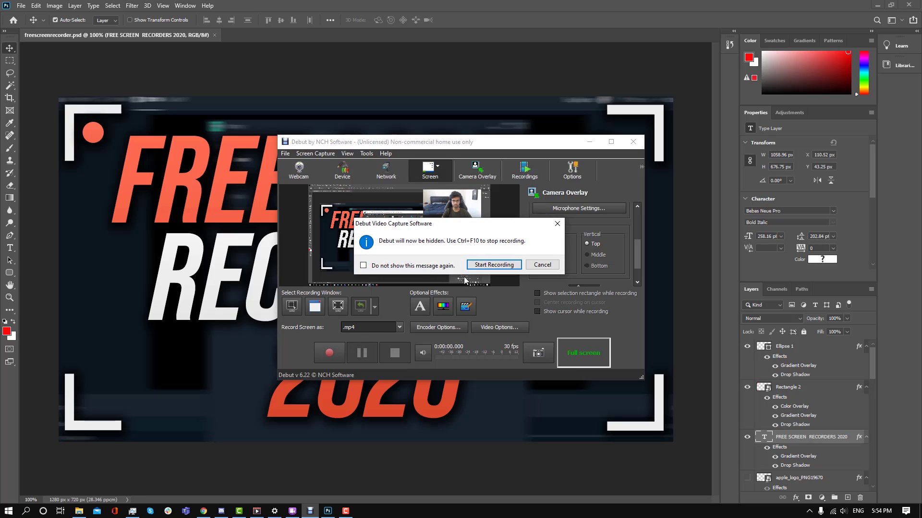
click(495, 265)
click(545, 278)
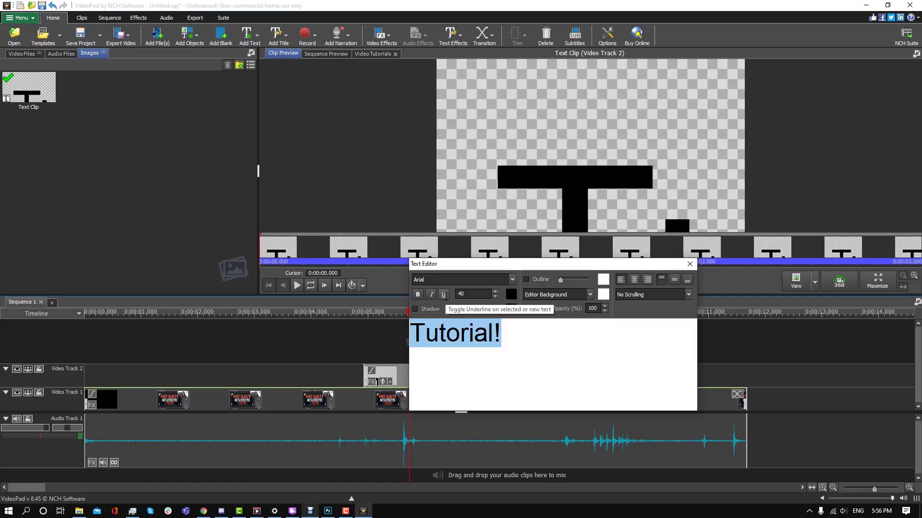
Make the 'Tutorial!' text white and centred, close the Text Editor, and preview at about 4.8 s.
click(510, 294)
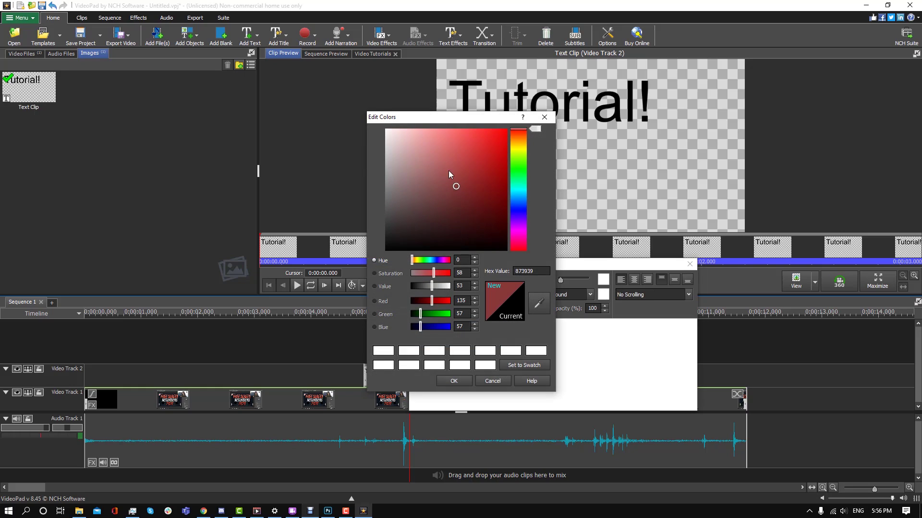
click(461, 379)
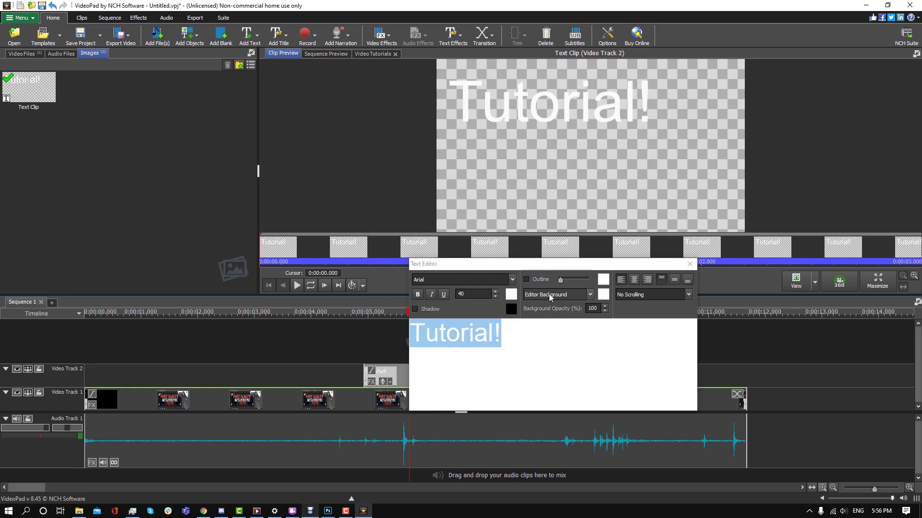
click(635, 281)
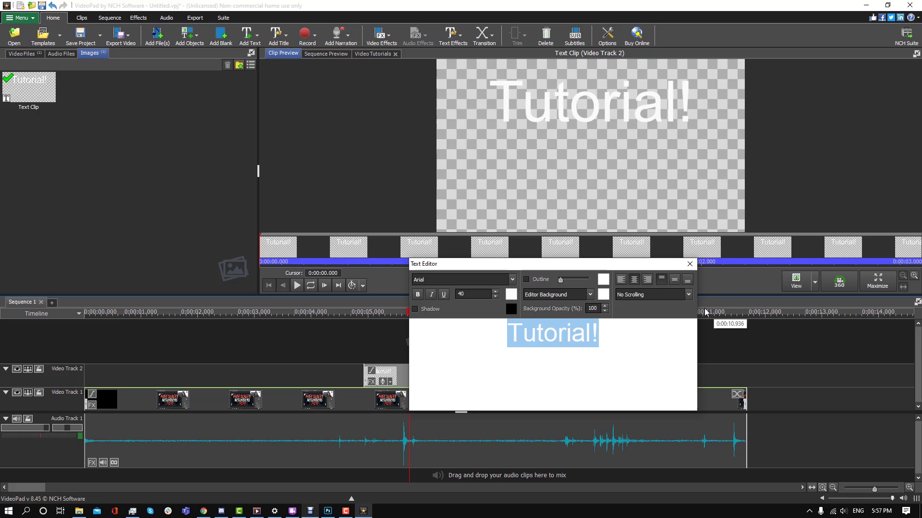
click(690, 264)
click(356, 313)
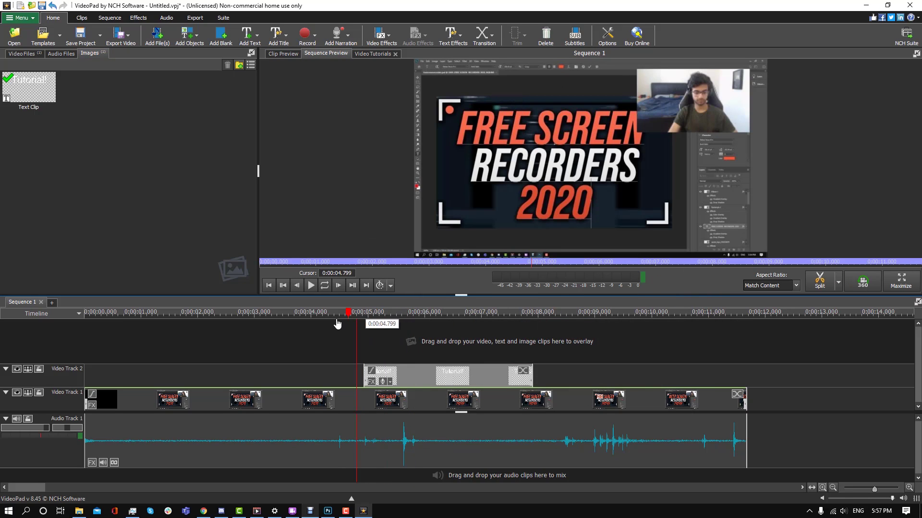